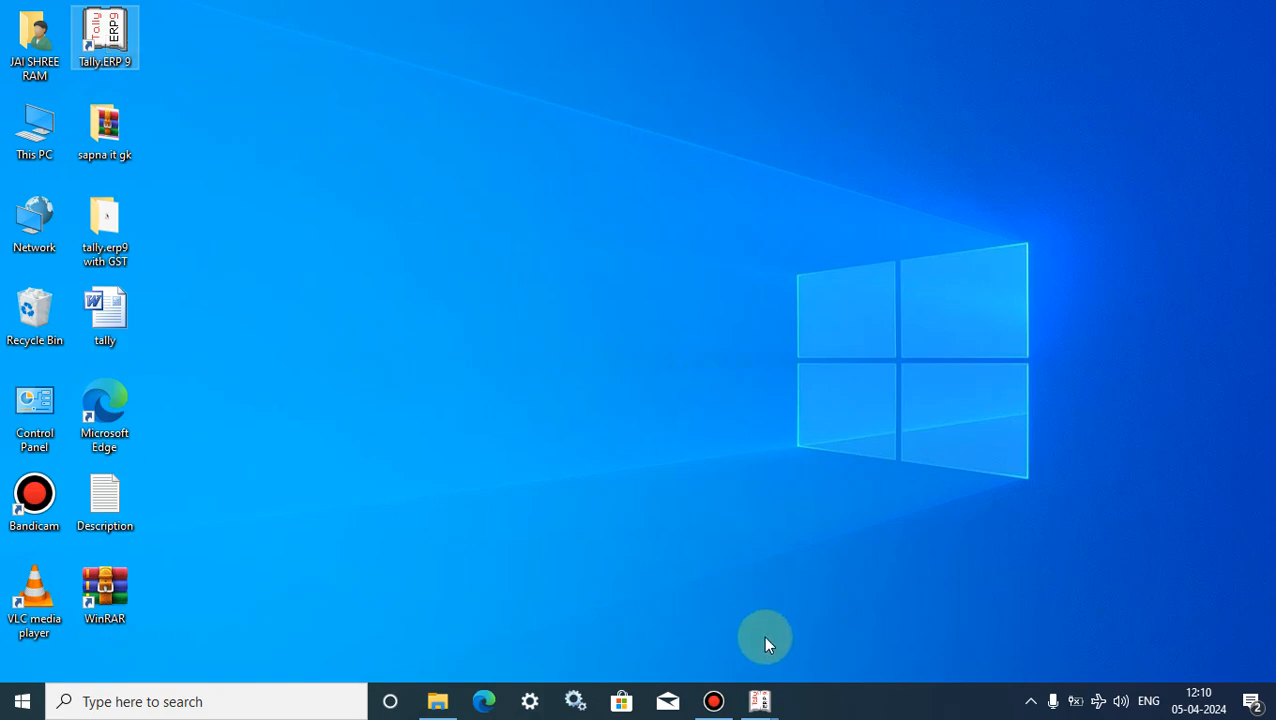
Switch to the Tally.ERP 9 window of Bright World Computer Center, examine its August salary payroll voucher, and minimize the window
mouse_move(760, 701)
click(836, 649)
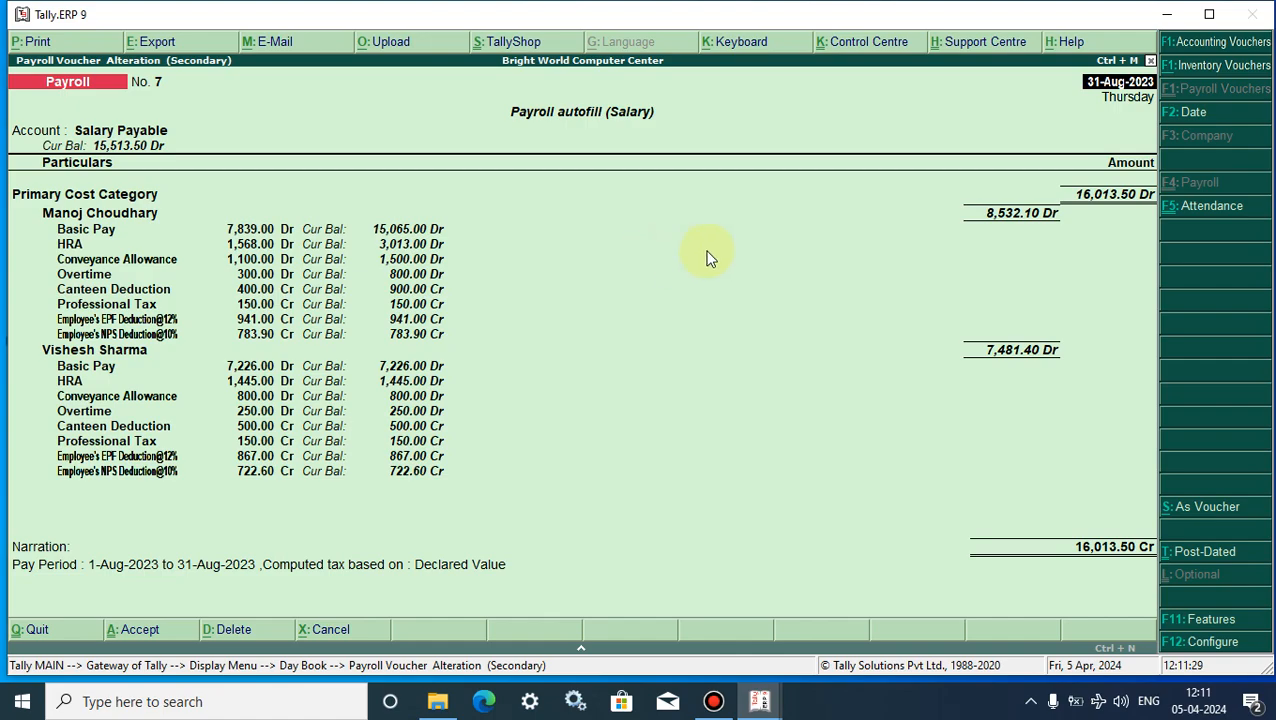
click(1172, 14)
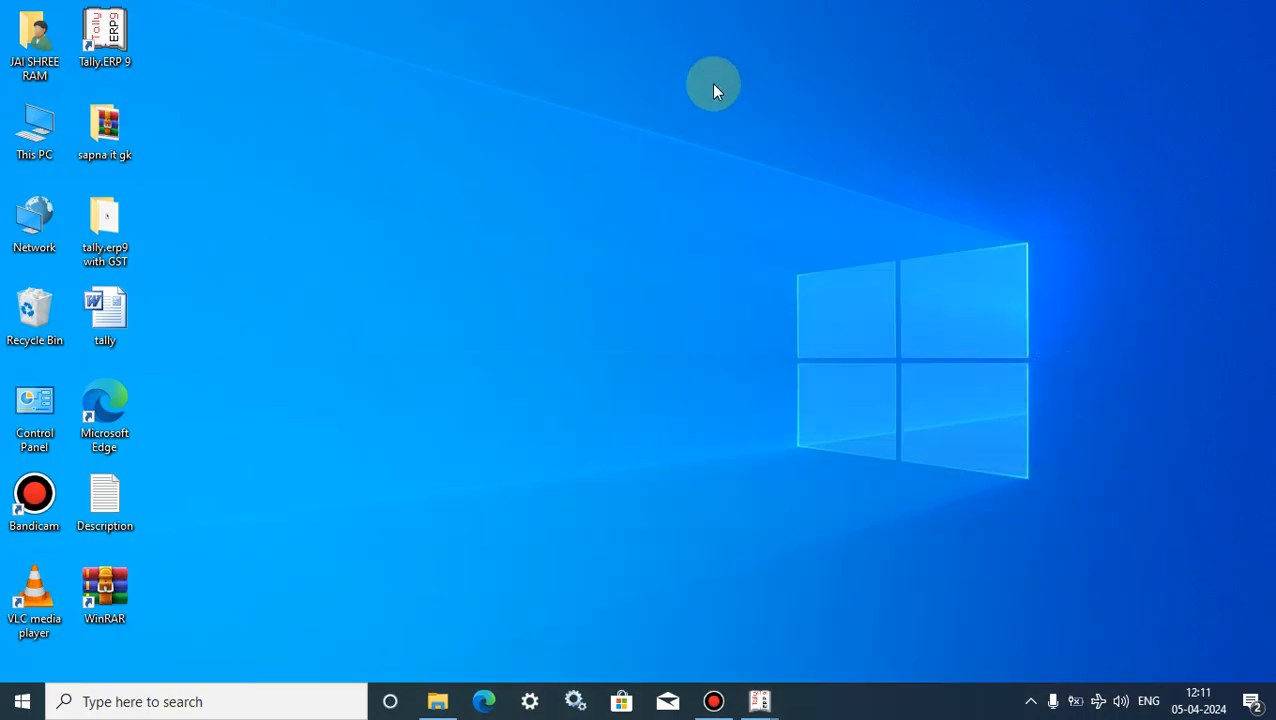
right_click(715, 88)
click(755, 139)
click(110, 41)
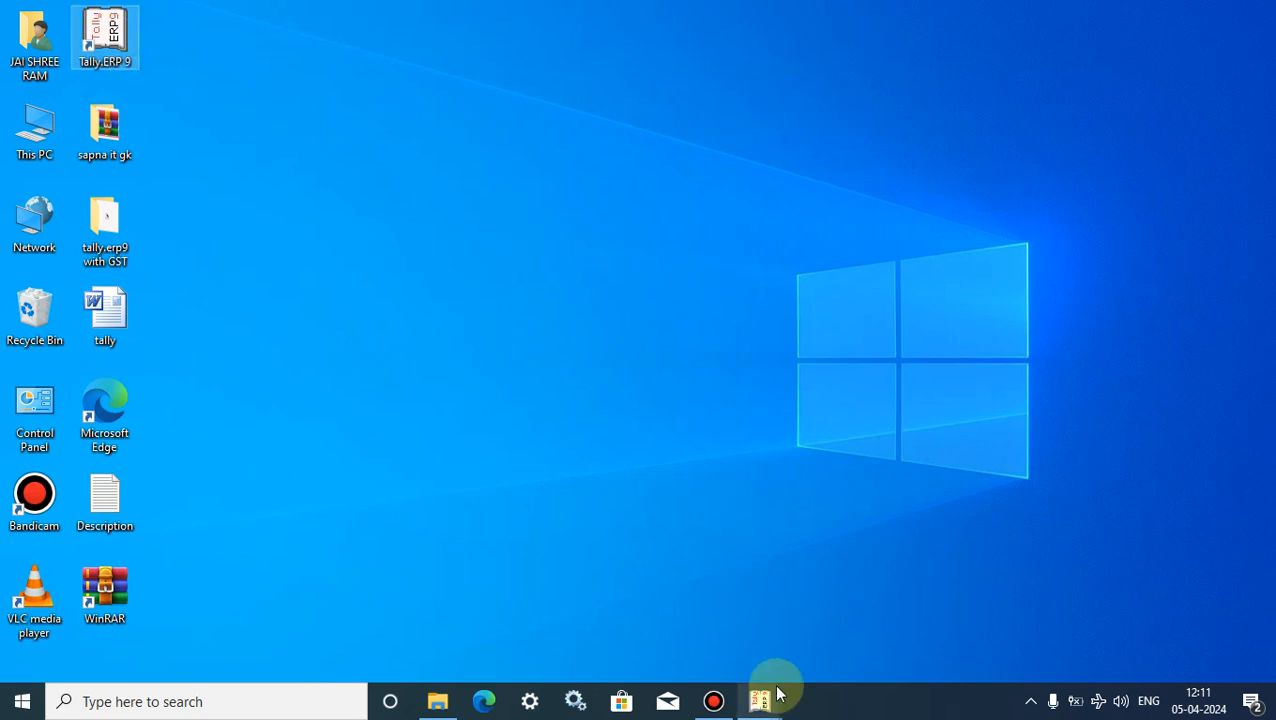
Switch to the Tally.ERP 9 window of Bright World Computer Institute and start Payroll Autofill in a new payroll voucher
mouse_move(772, 706)
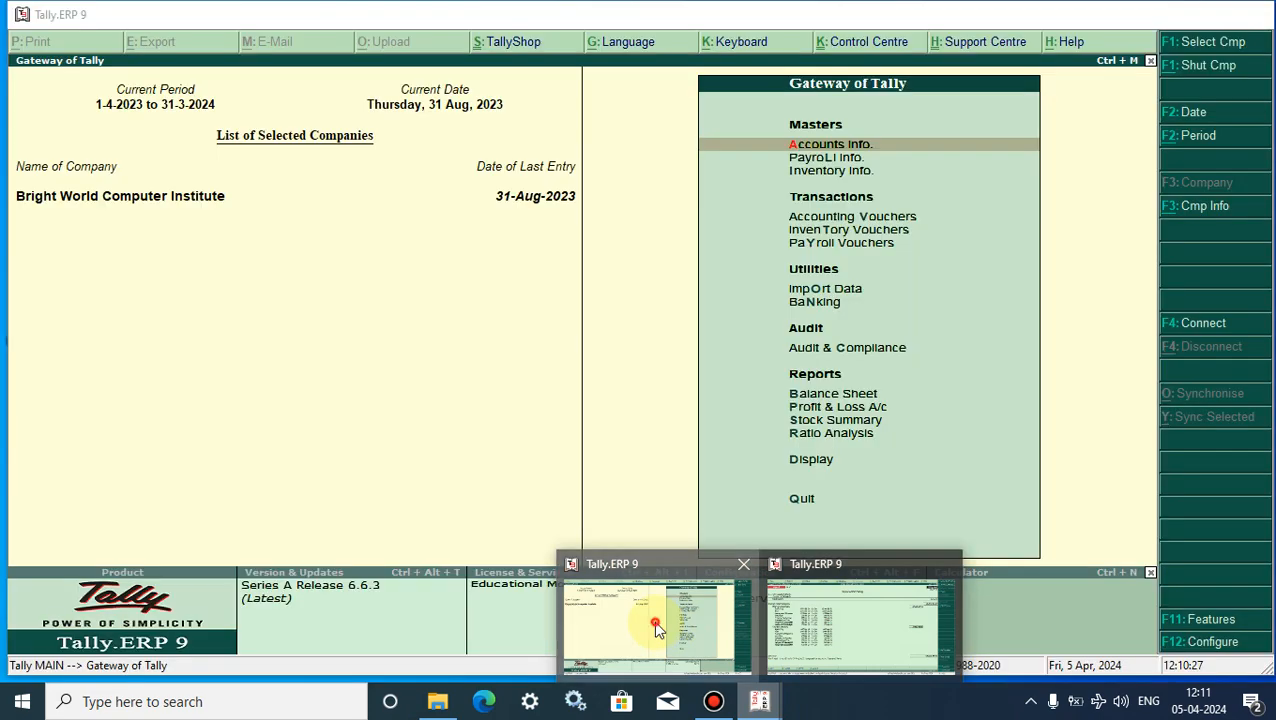
click(657, 628)
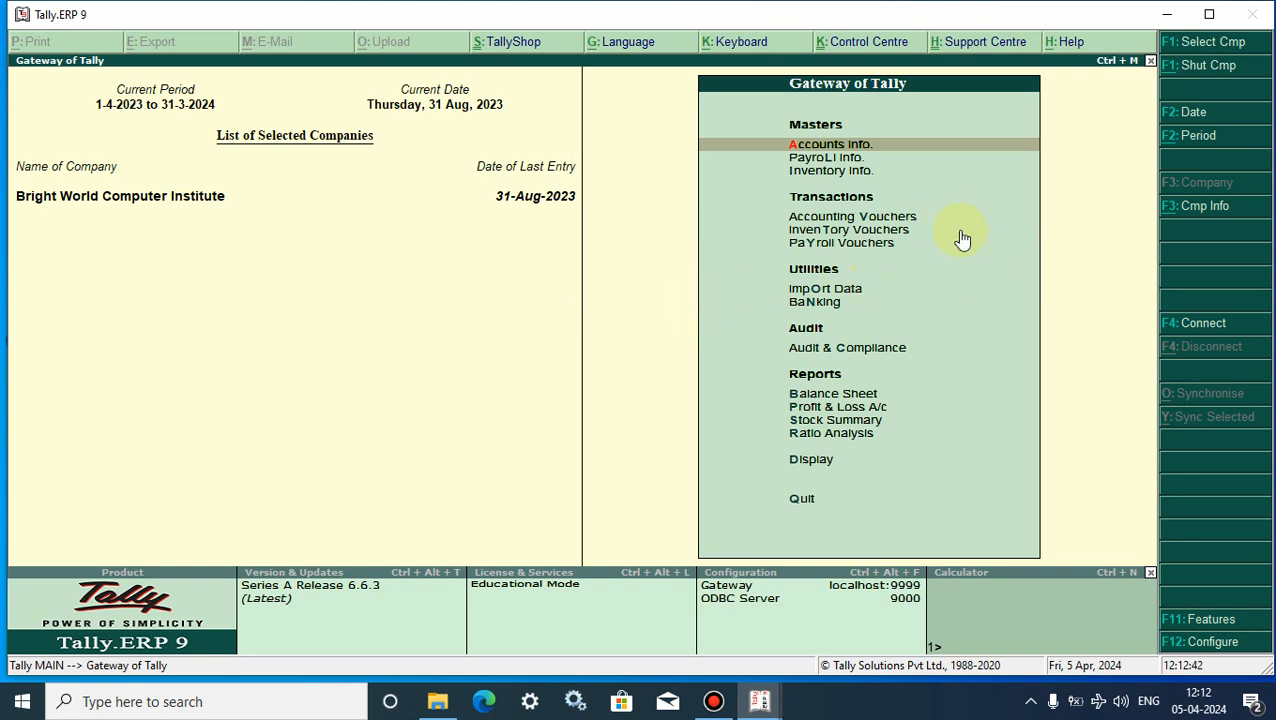
click(855, 244)
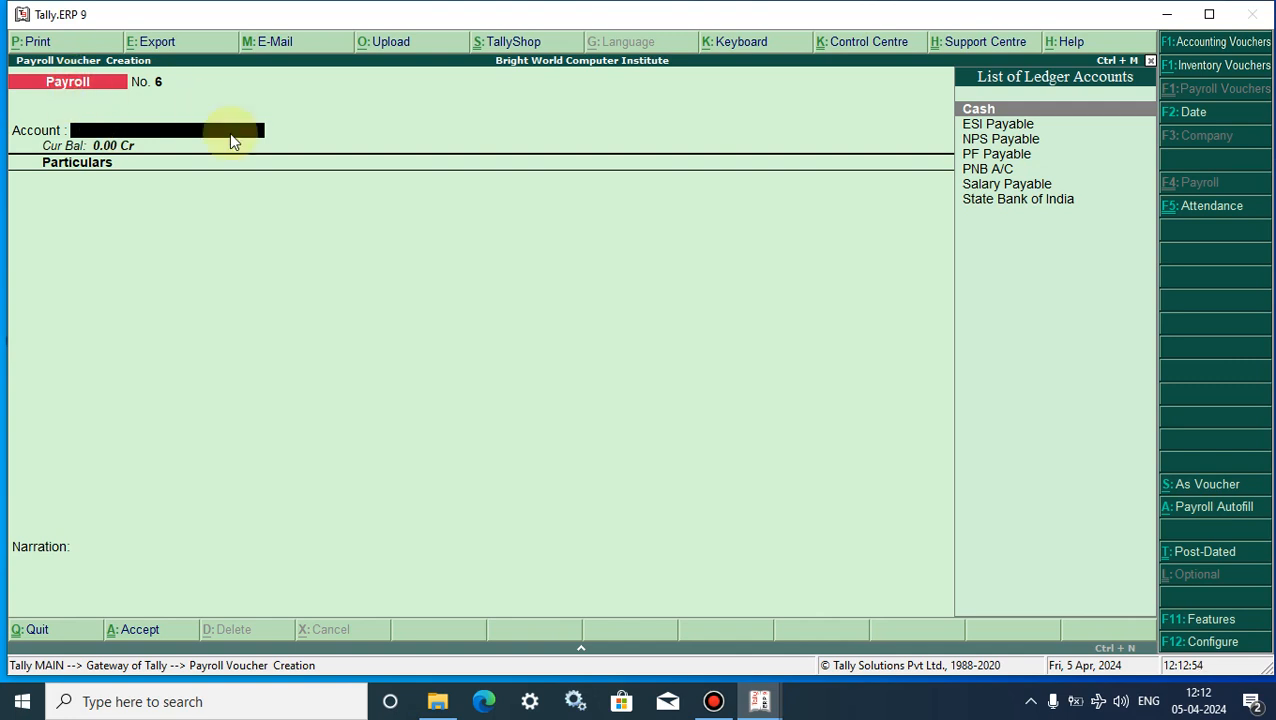
click(1178, 206)
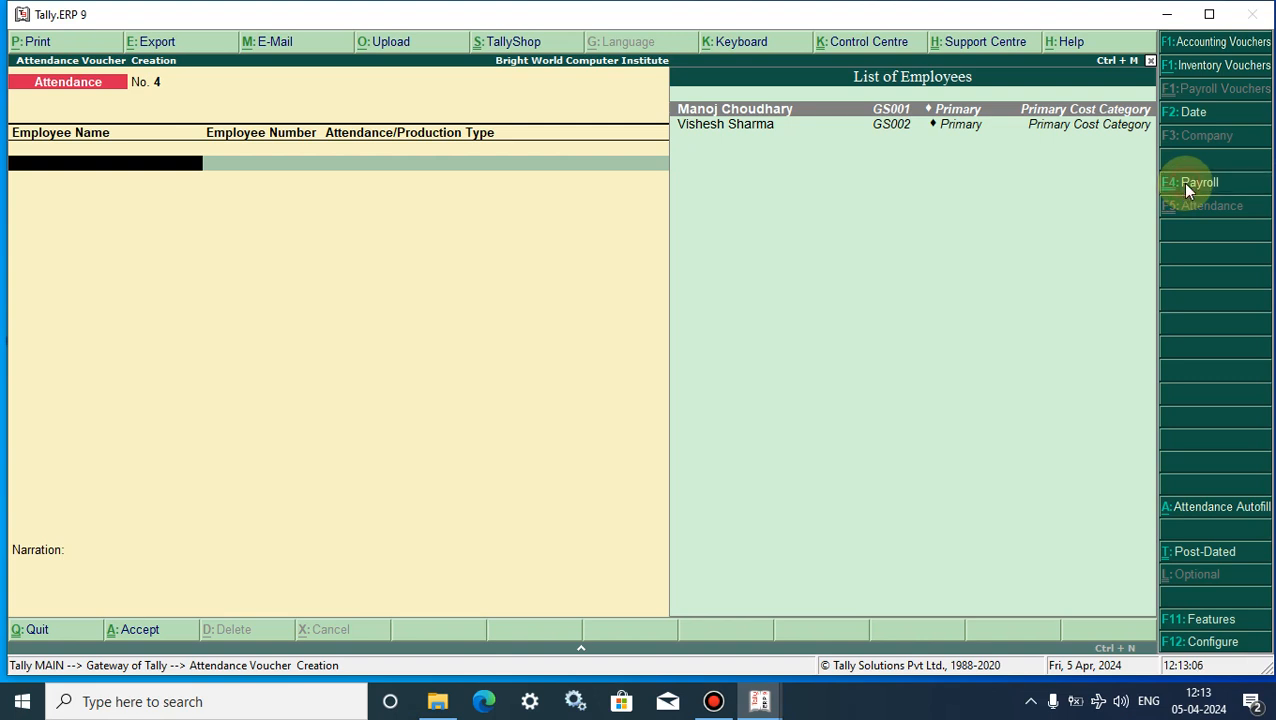
click(1186, 186)
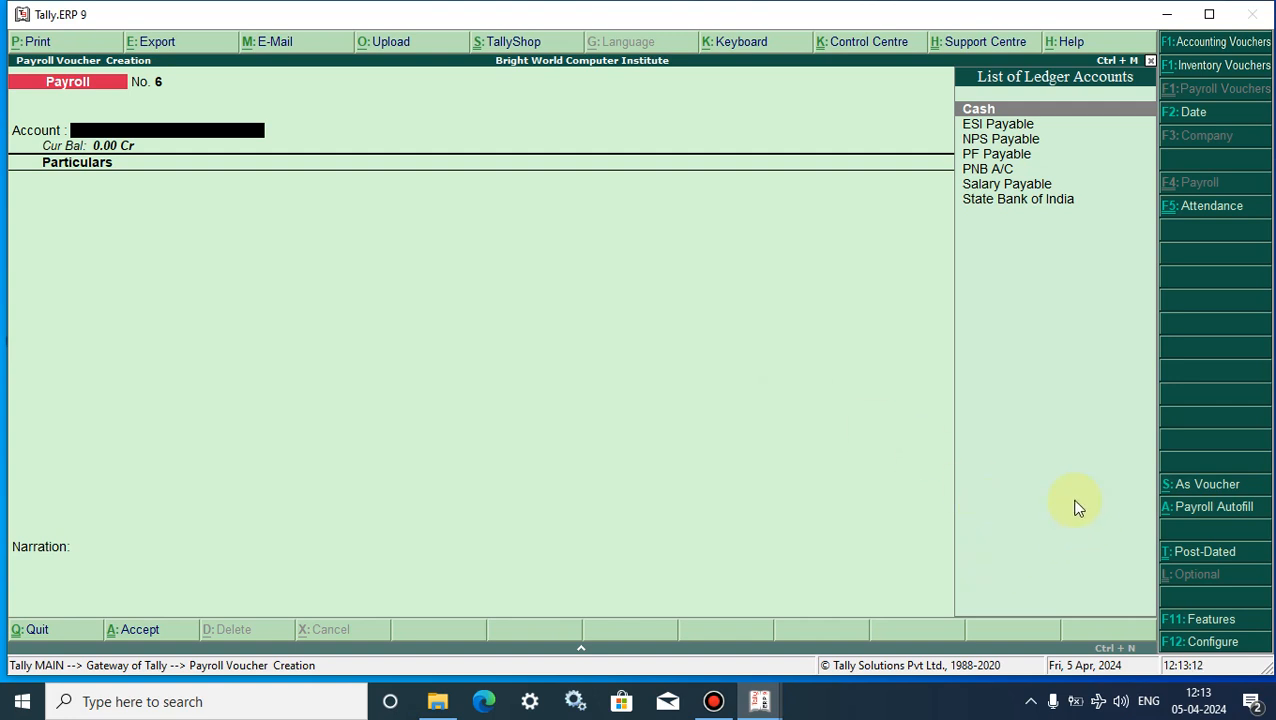
click(1199, 519)
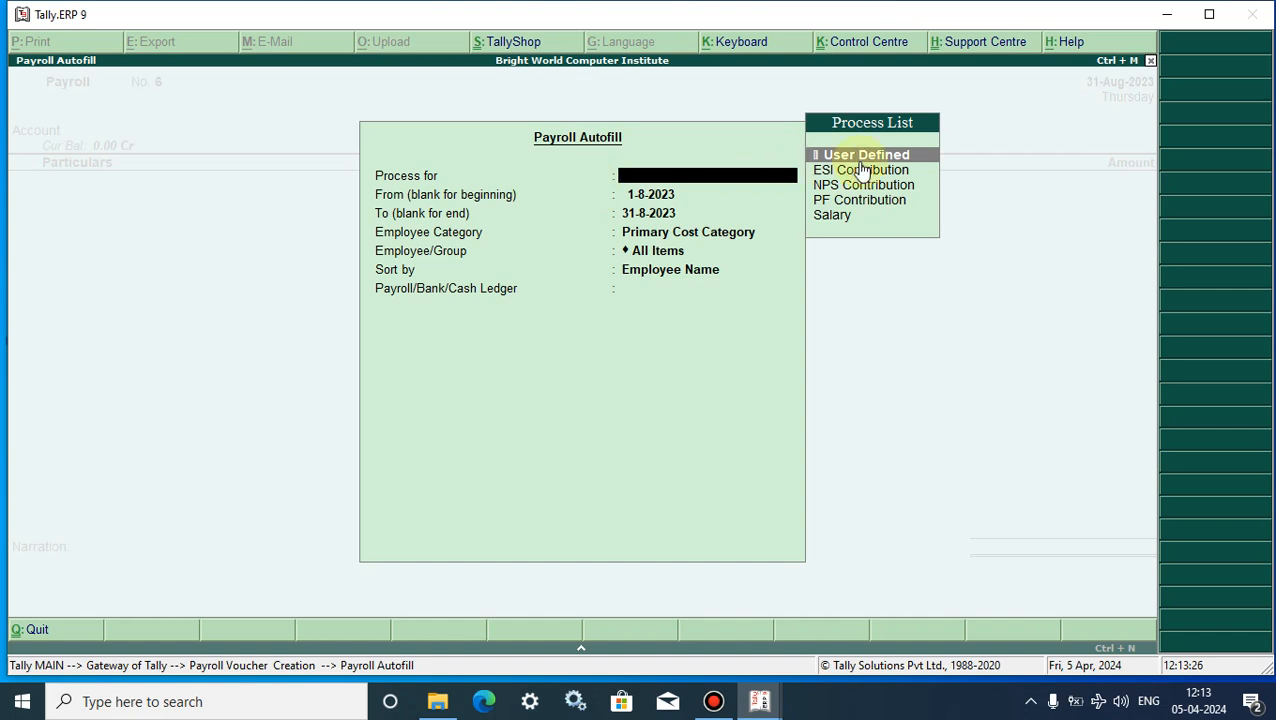
Set the autofill to process Salary with income tax based on Declared Value for the period 1-8-2023 to 31-8-2023
click(830, 222)
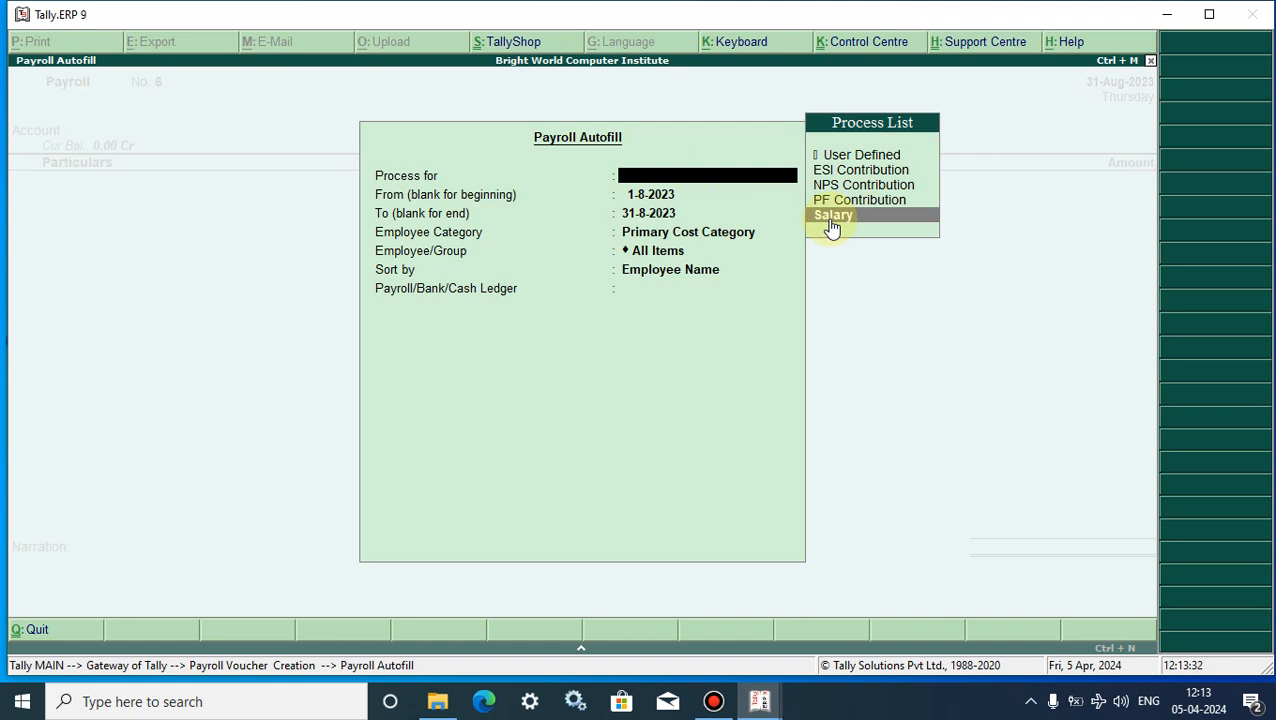
click(830, 218)
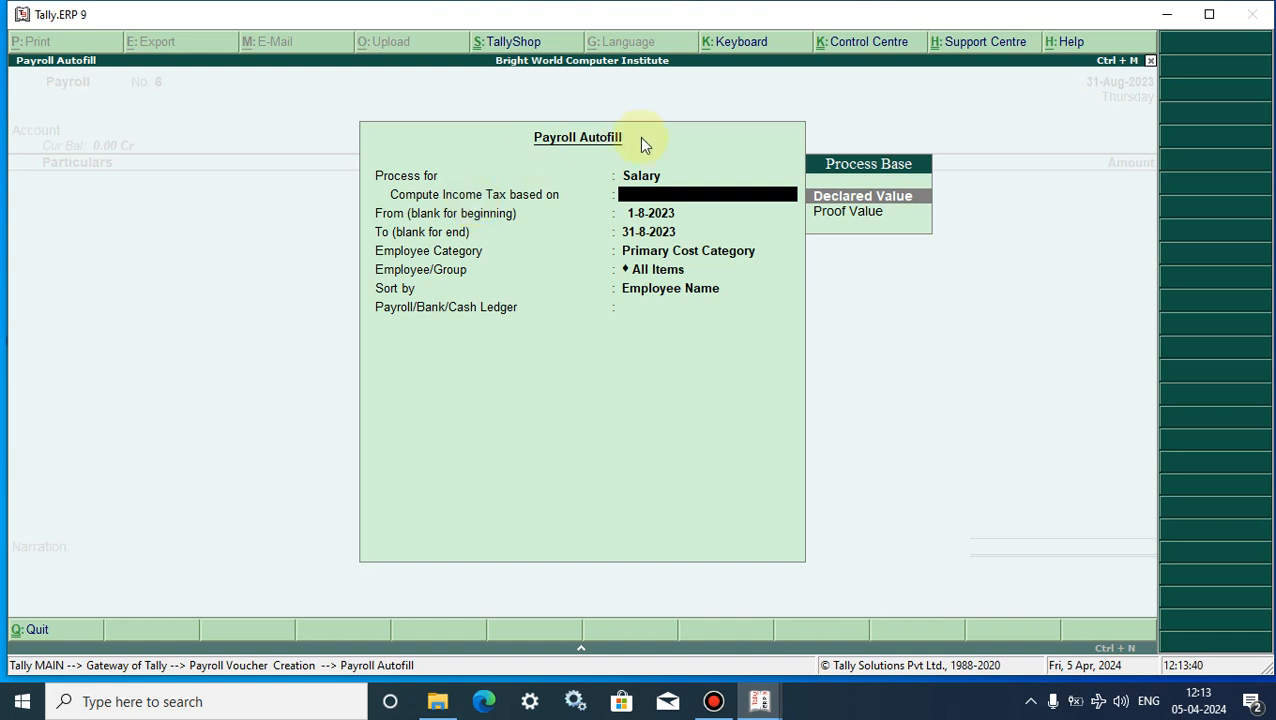
click(875, 199)
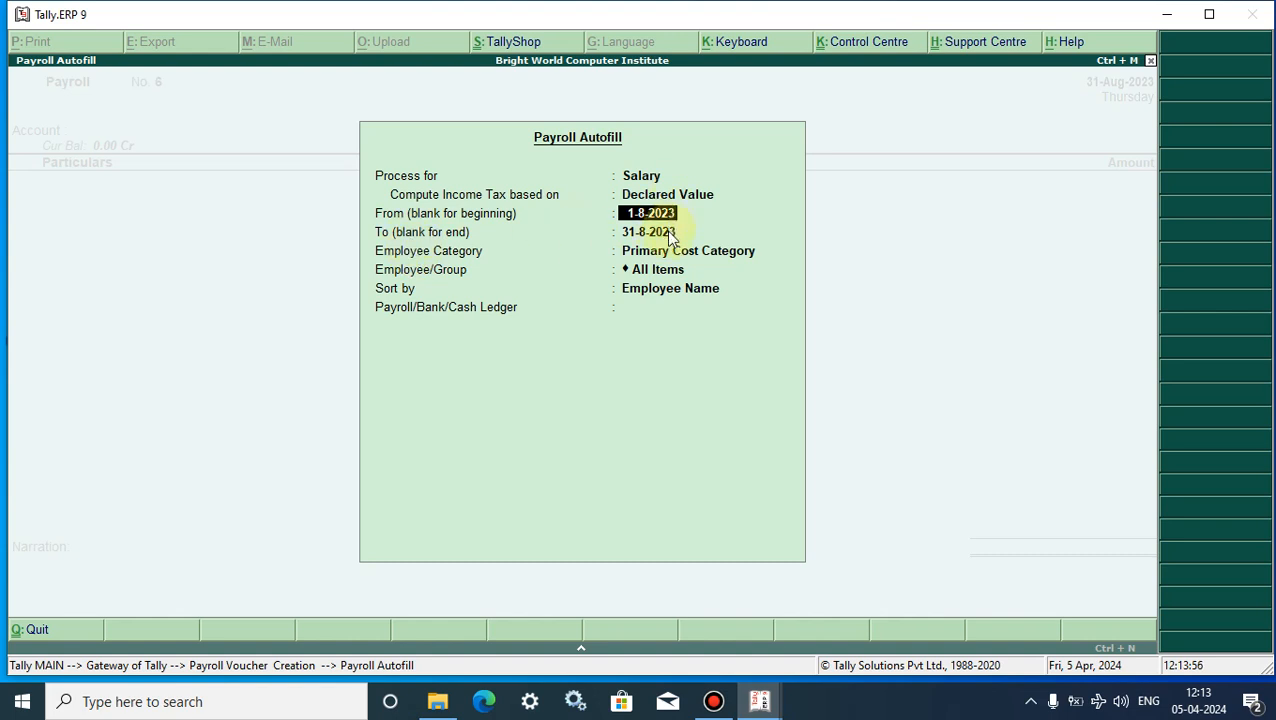
text(1-8)
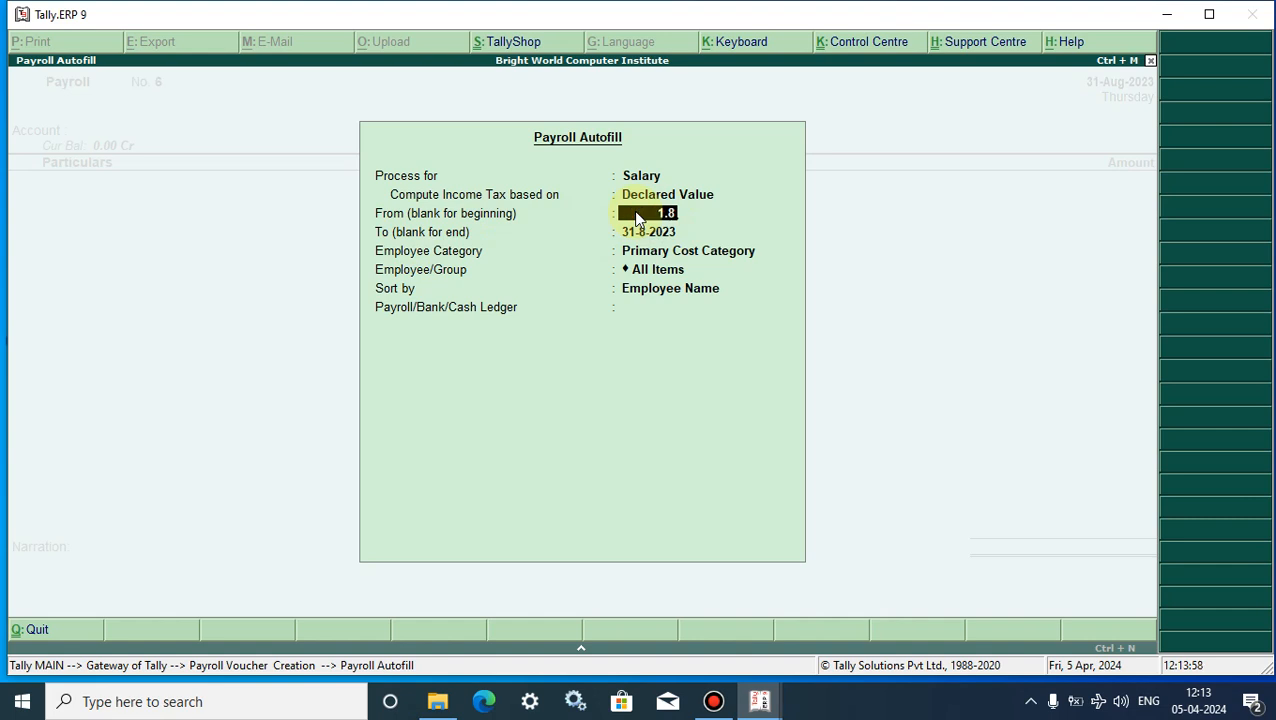
key(Return)
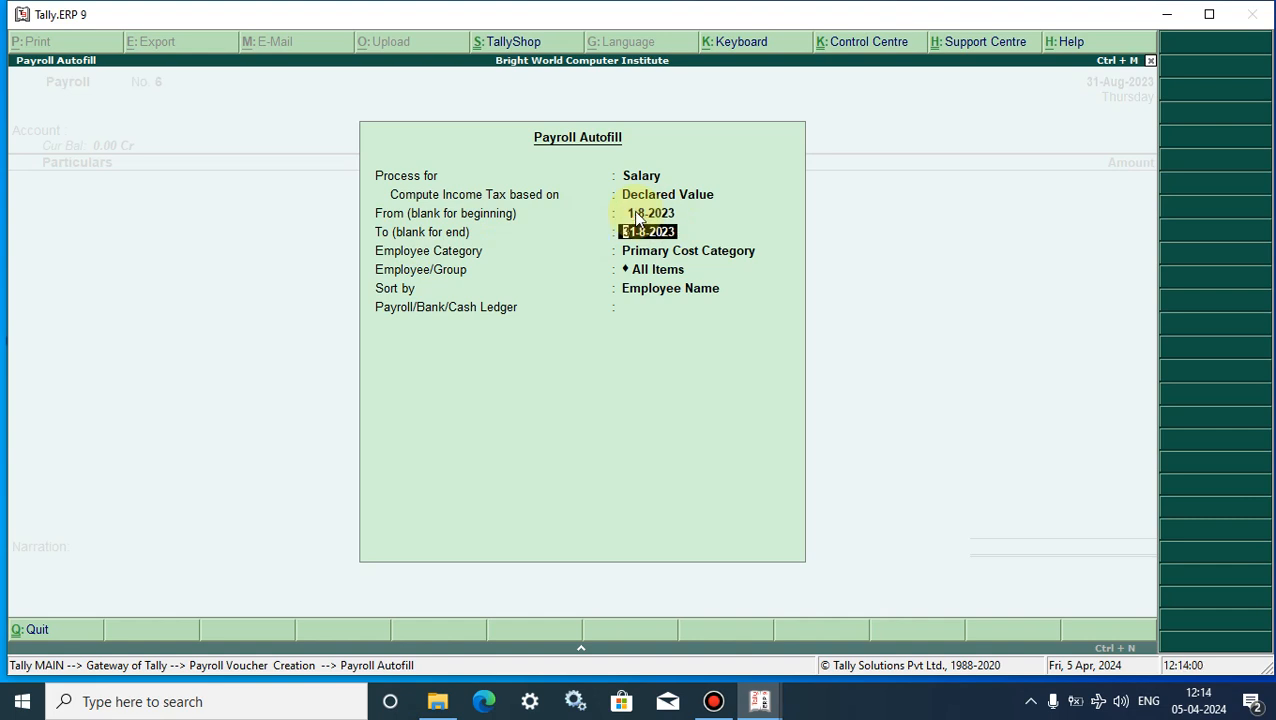
text(31.)
text(8)
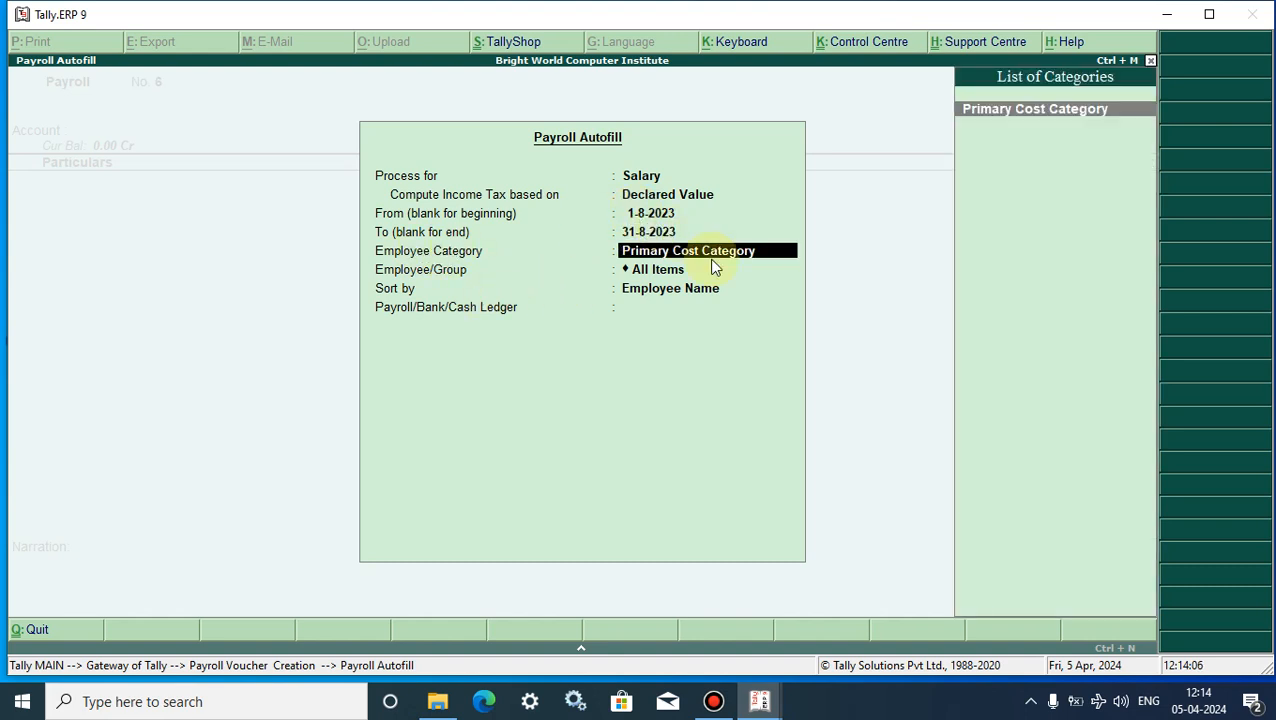
Fill the voucher for Primary Cost Category, All Items, sorted by Employee Name, with Salary Payable as the payroll ledger
key(Return)
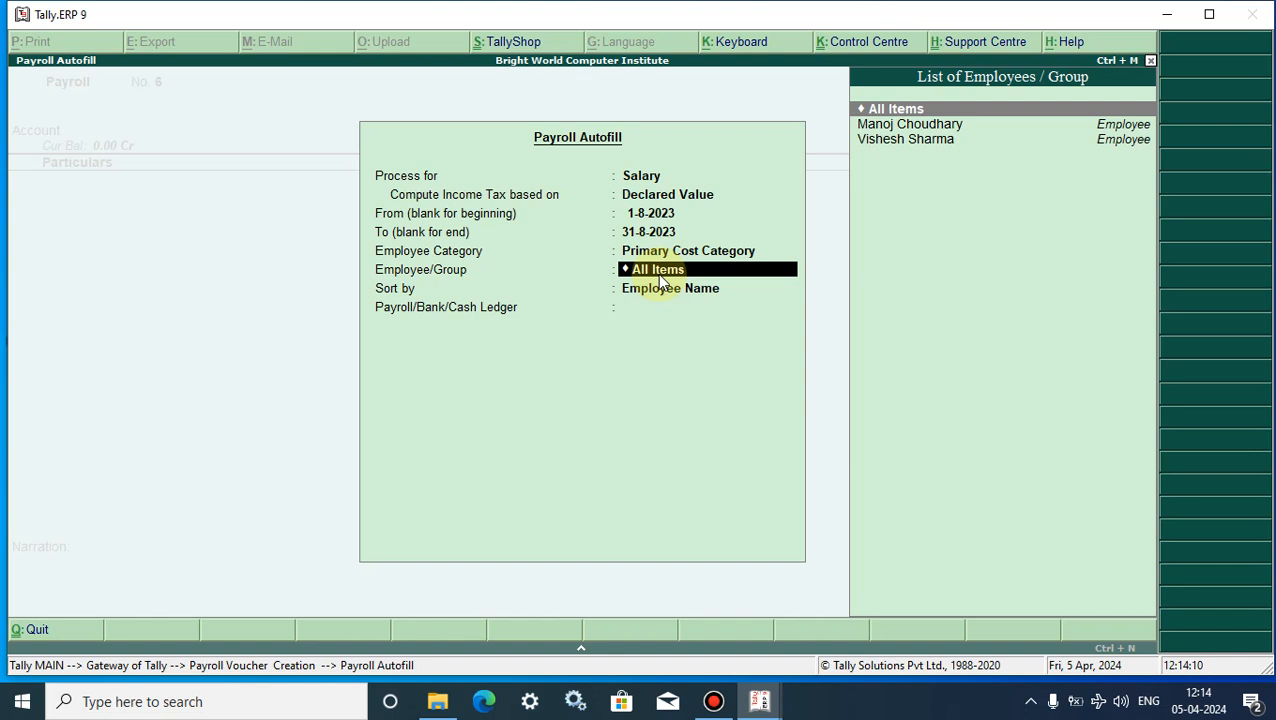
key(Return)
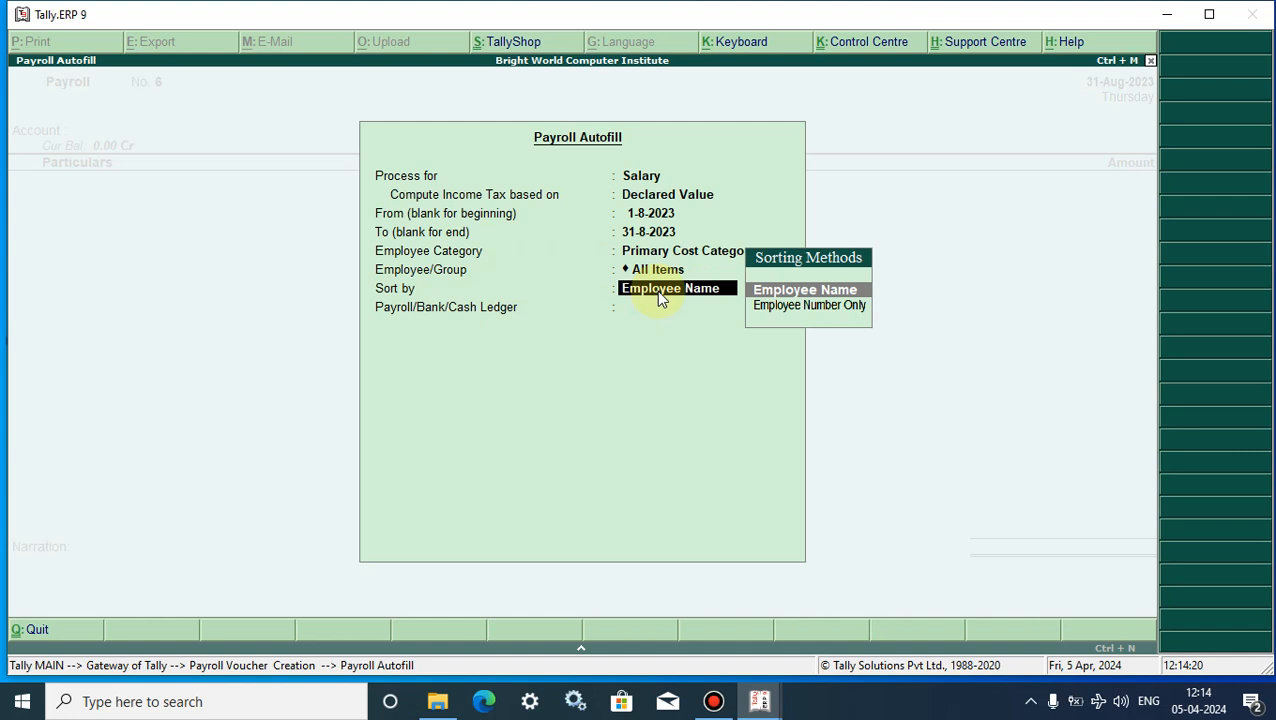
key(Return)
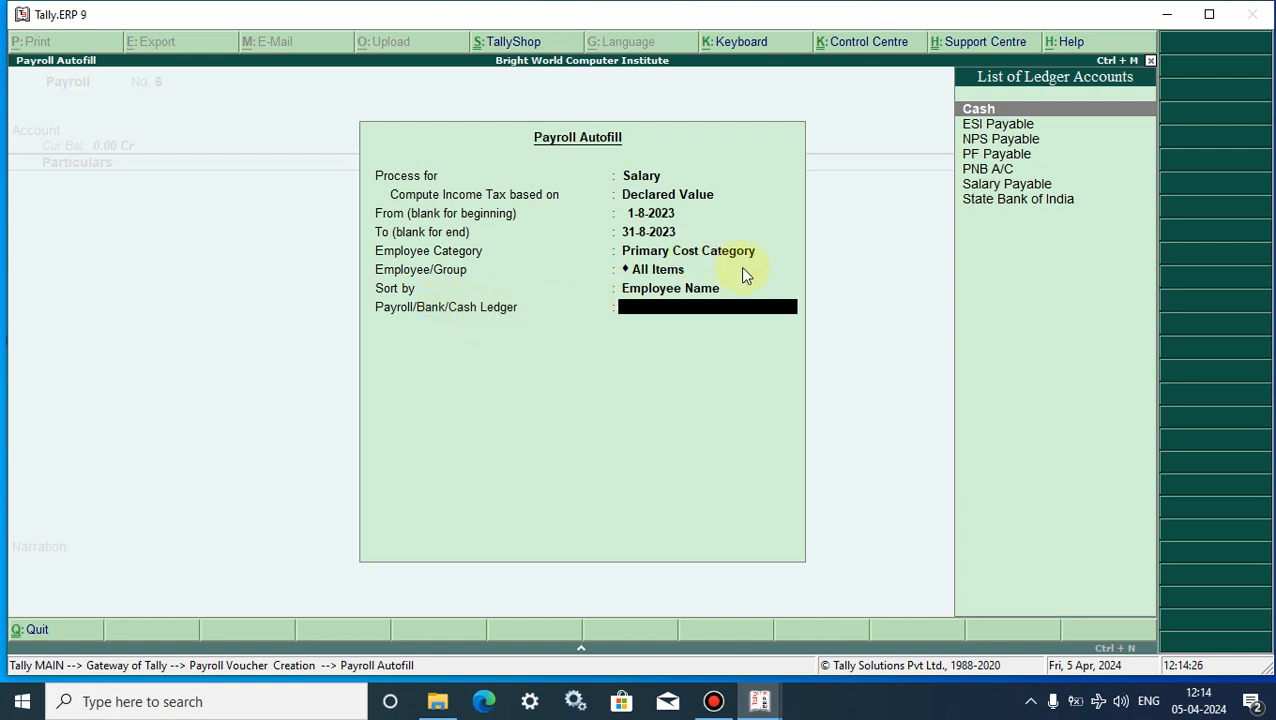
click(1015, 184)
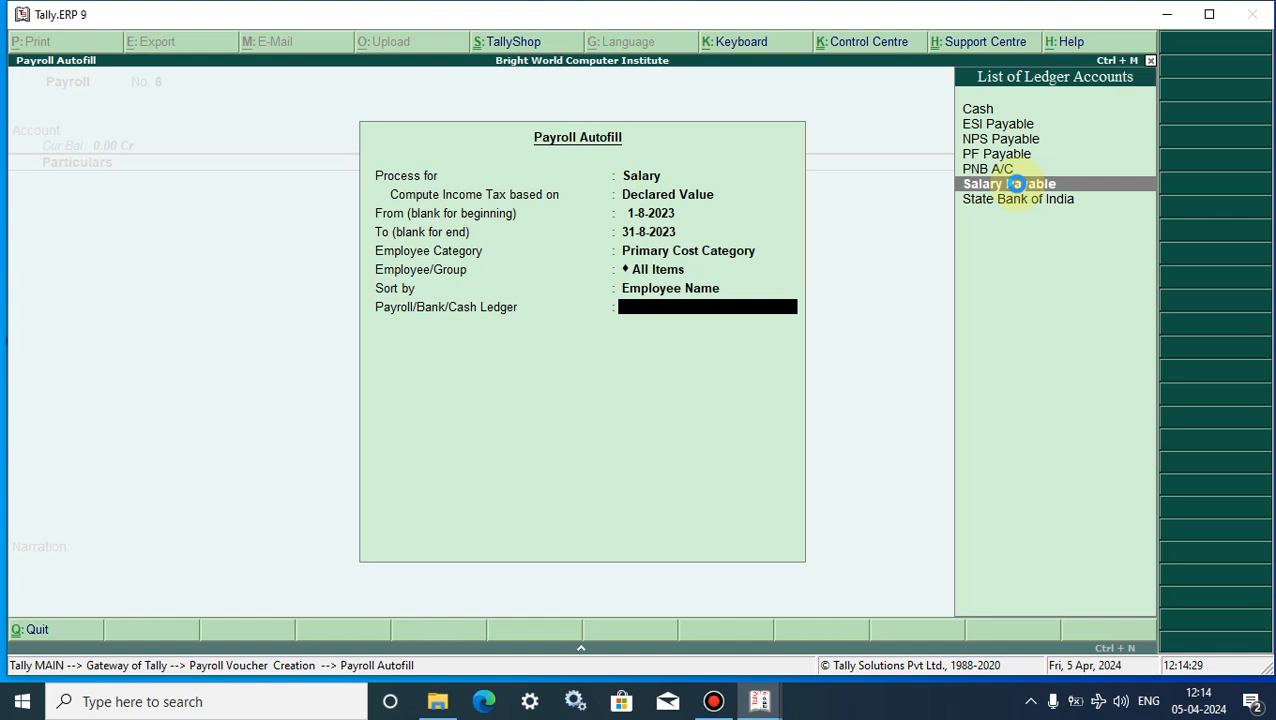
click(1015, 184)
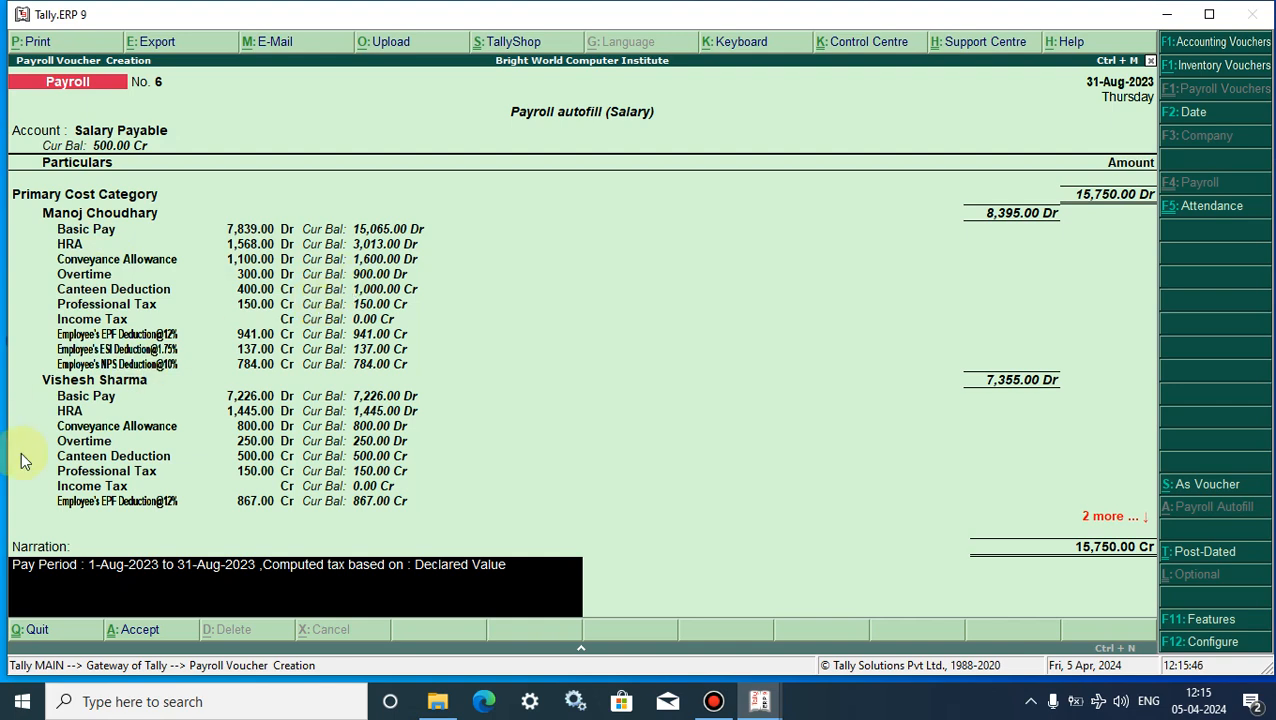
Accept the autofilled salary voucher with its default narration and leave payroll voucher creation
key(Return)
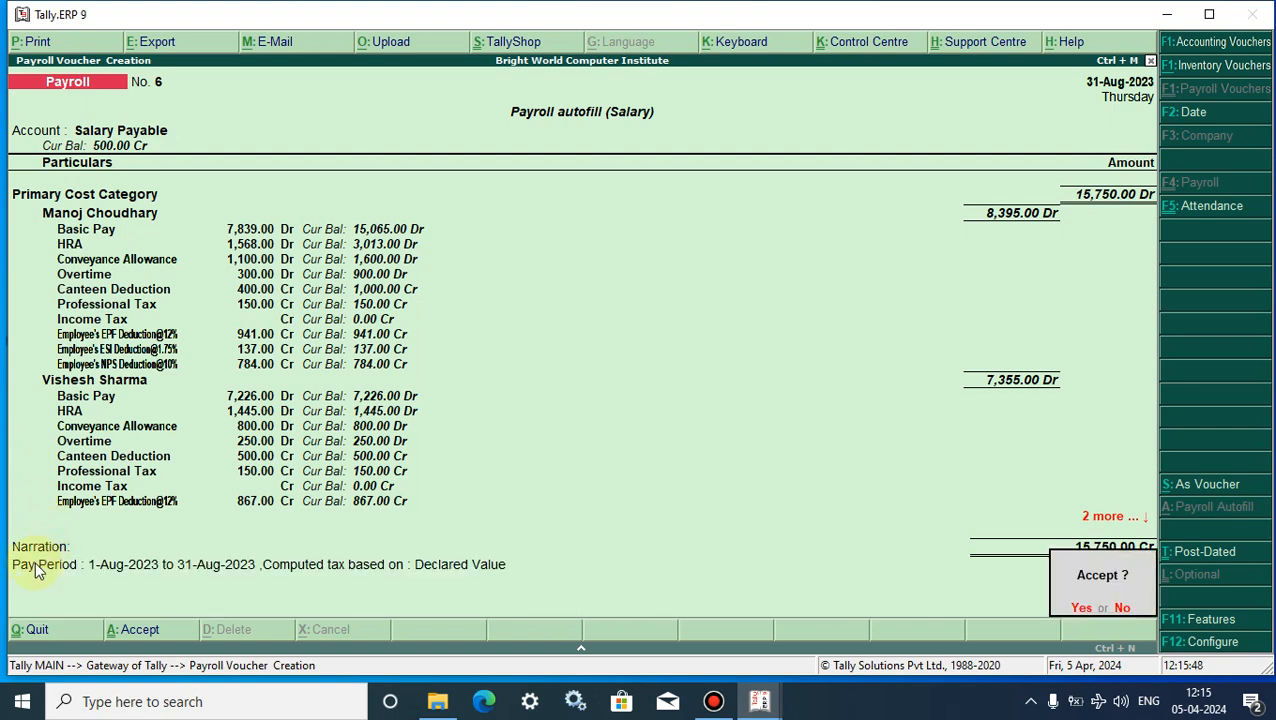
key(Escape)
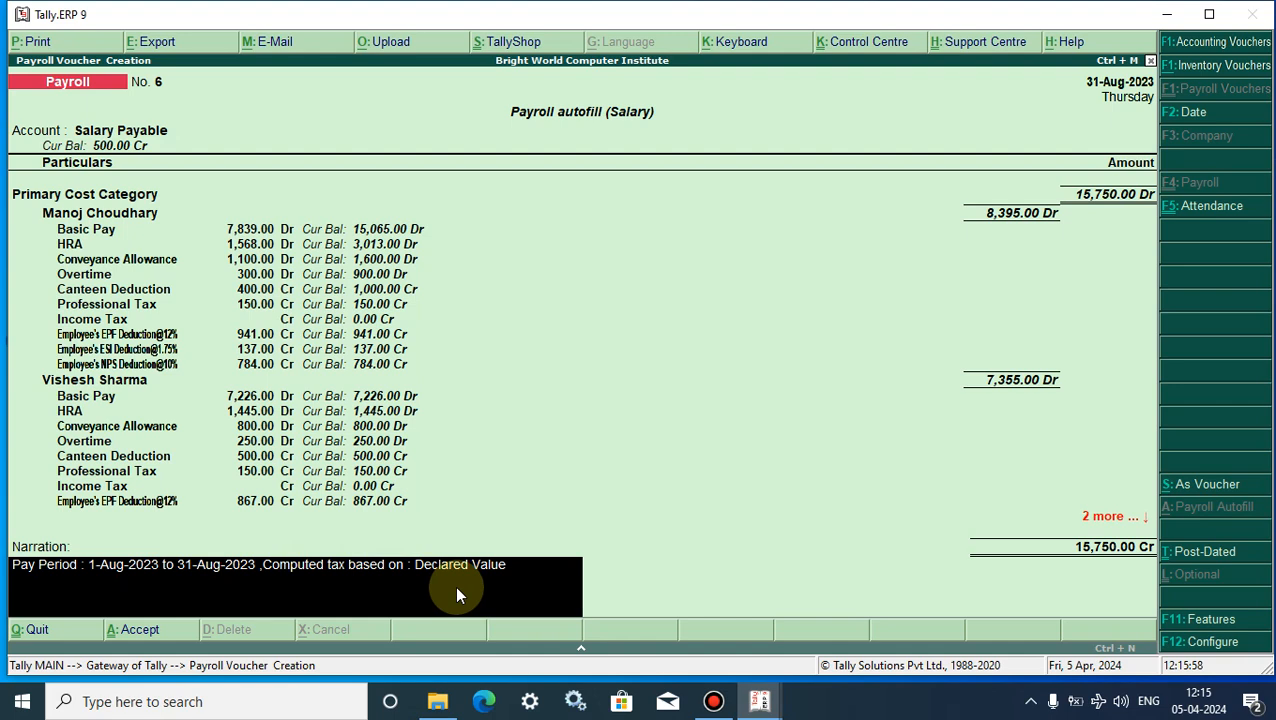
key(Return)
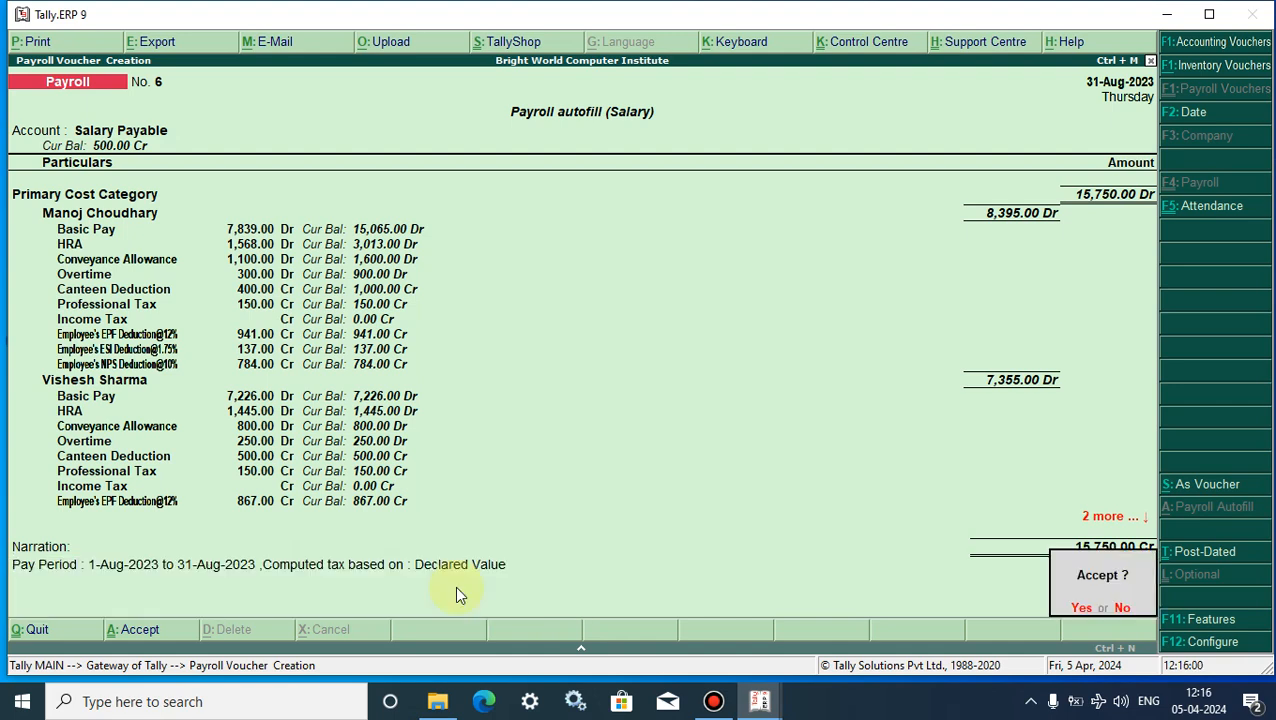
key(y)
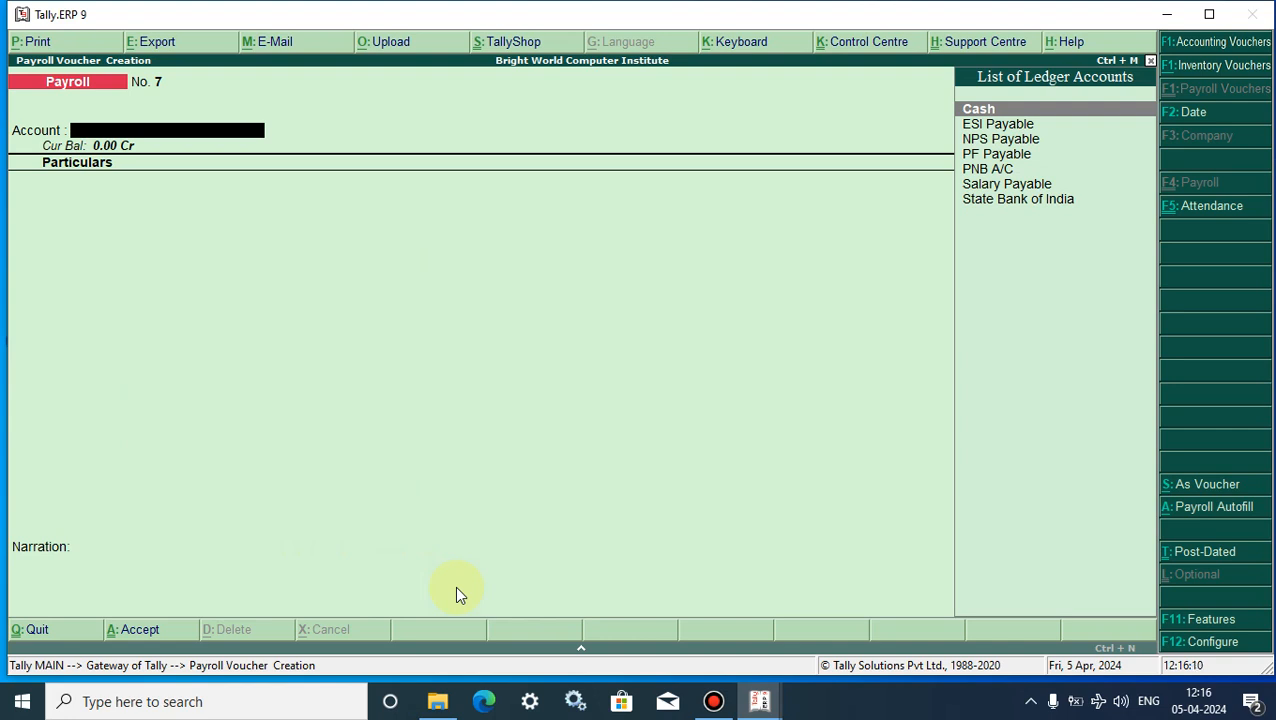
key(Escape)
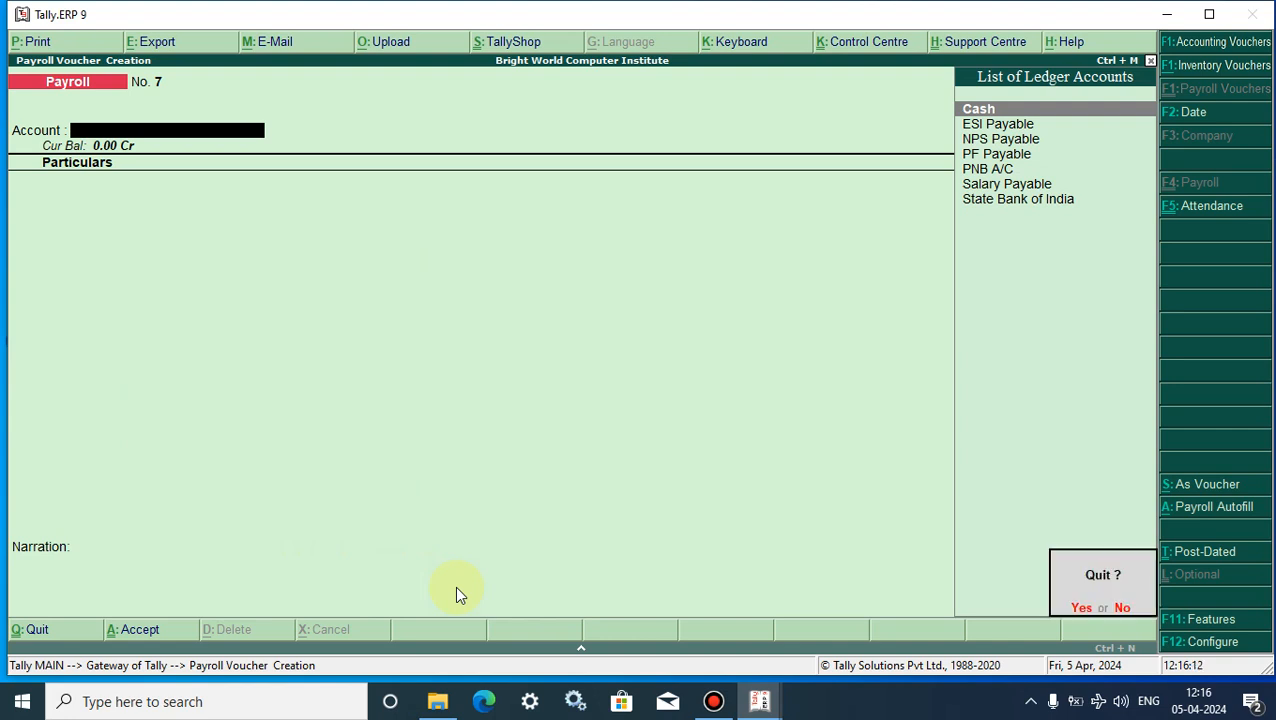
key(Return)
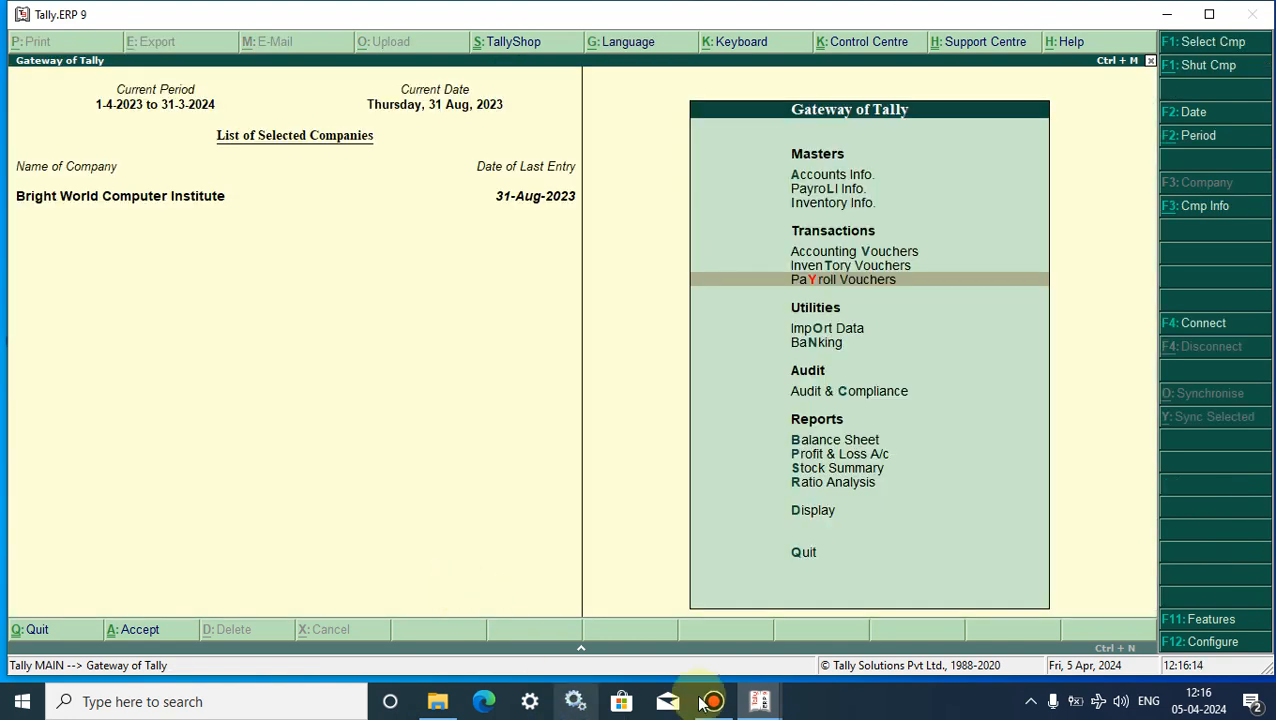
Open the Basic Pay payroll voucher no. 6 from the Day Book to review its salary entries
click(803, 517)
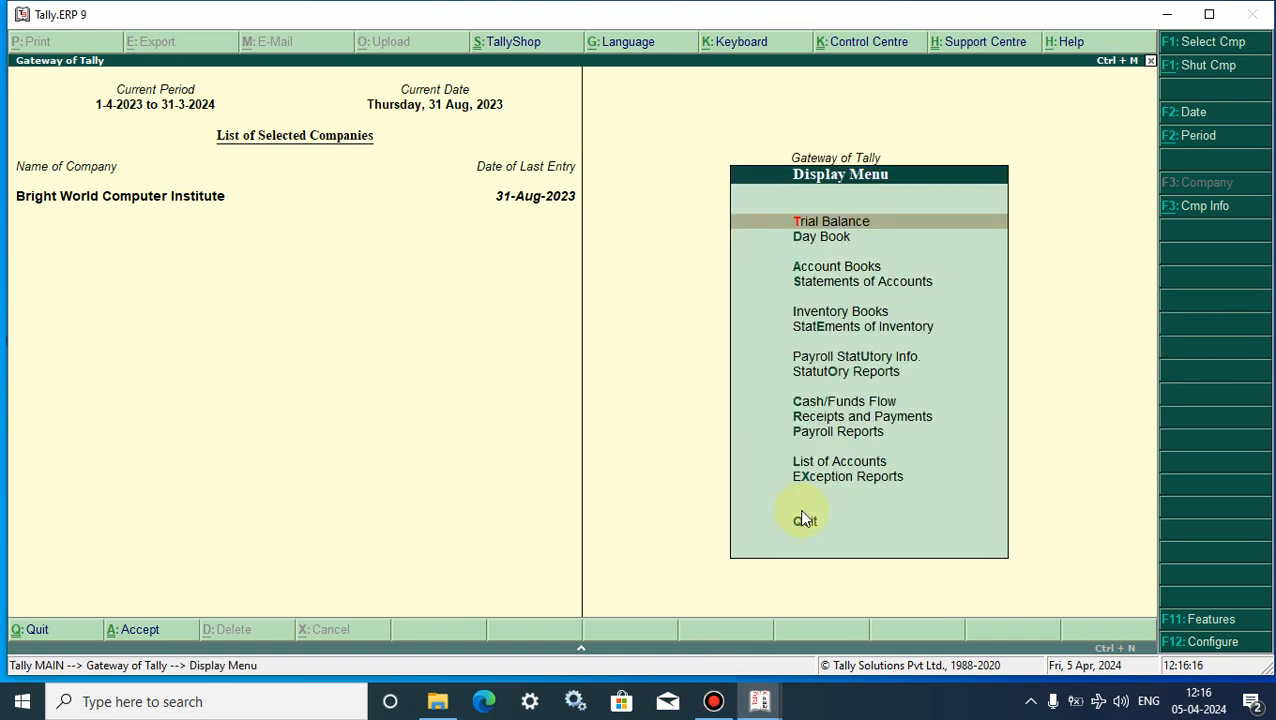
click(821, 239)
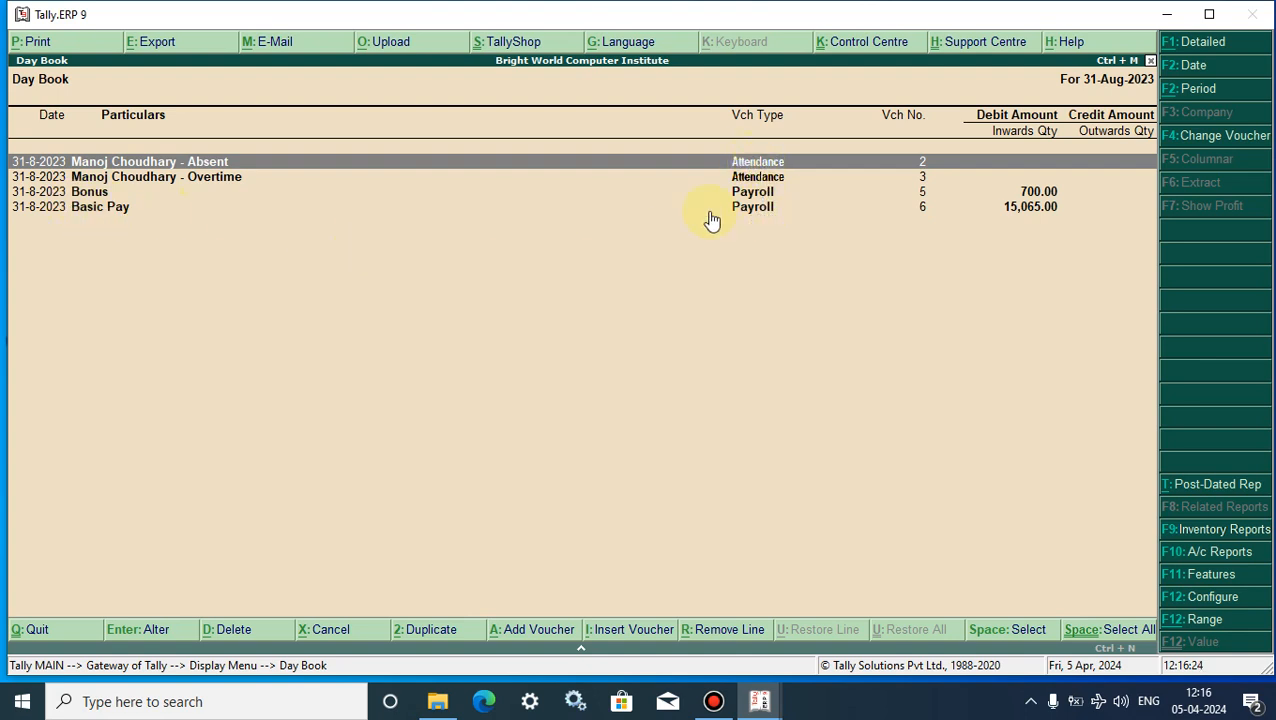
click(109, 216)
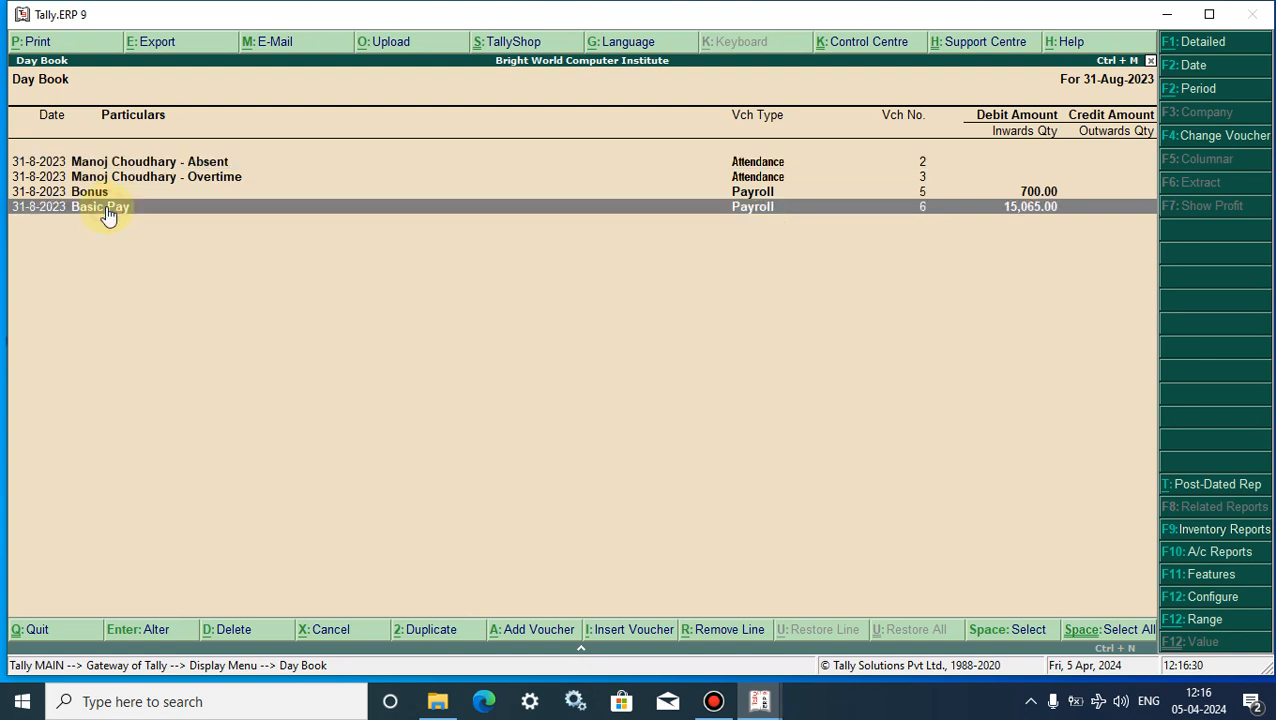
click(109, 216)
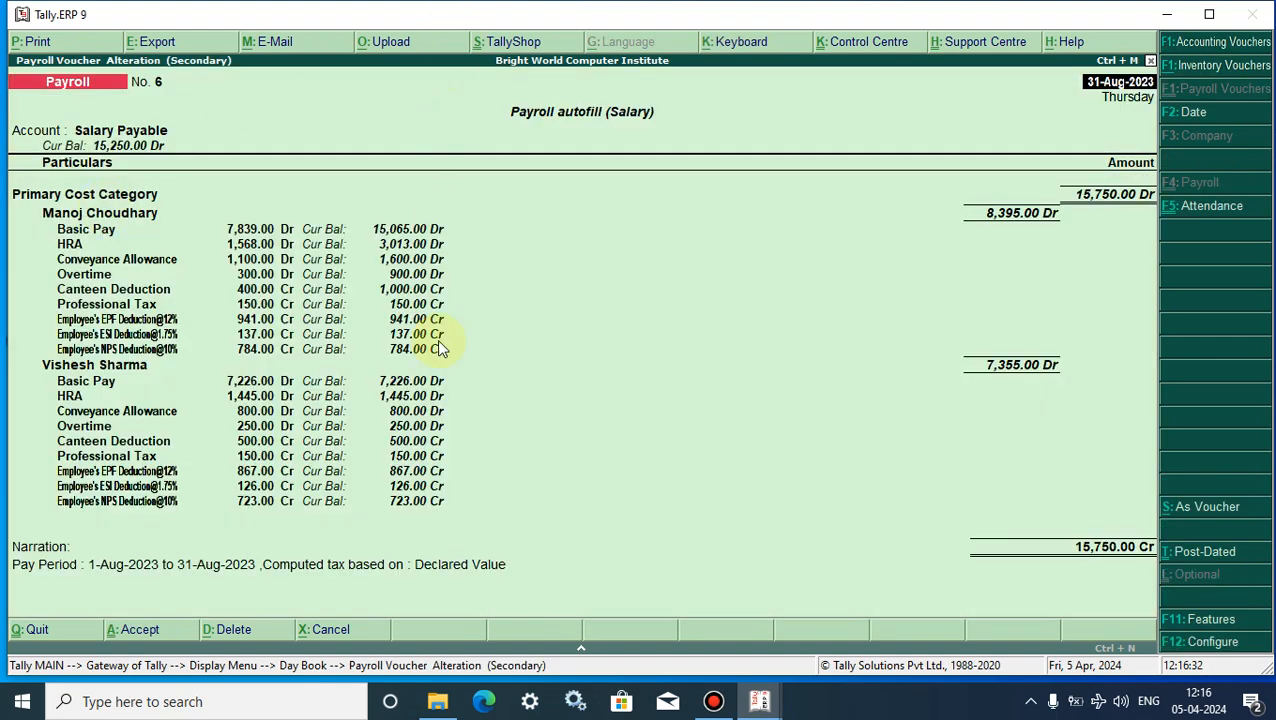